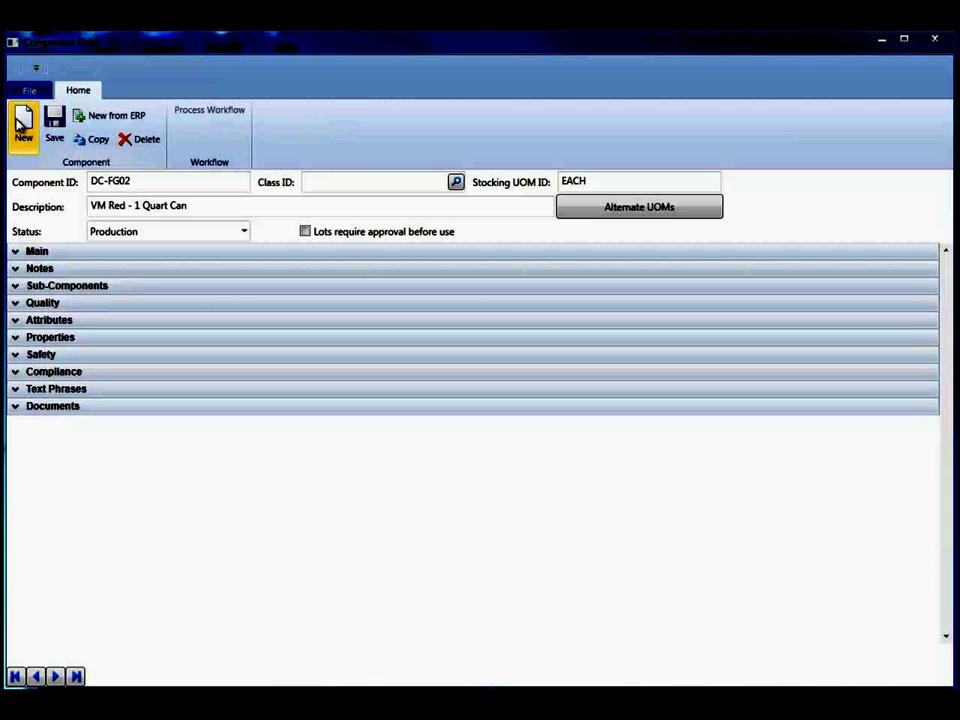
- Open the lookup for creating a component from ERP and cancel it without picking a component
{"action": "left_click", "coordinate": [108, 123]}
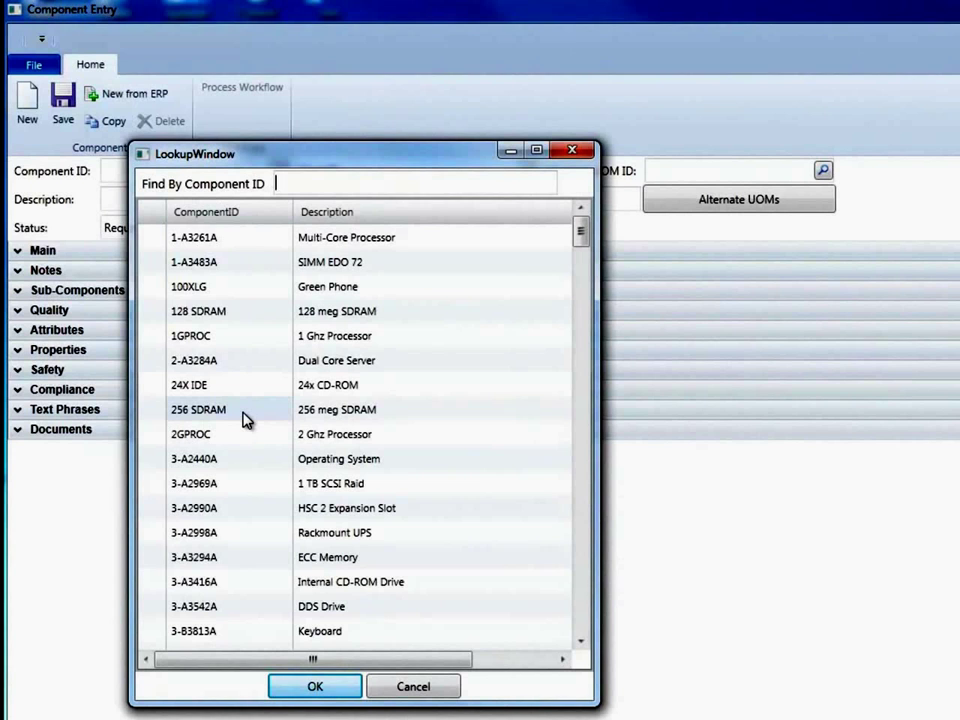
{"action": "left_click", "coordinate": [422, 690]}
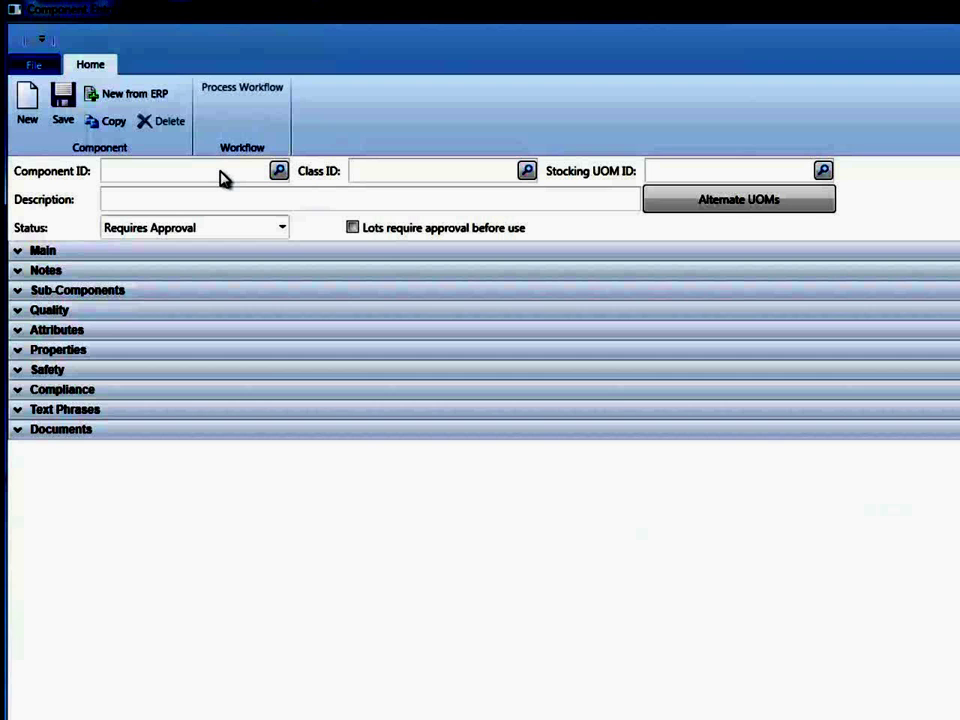
- Expand and collapse the Main, Notes, Sub-Components and Quality sections one at a time to examine their fields
{"action": "left_click", "coordinate": [17, 253]}
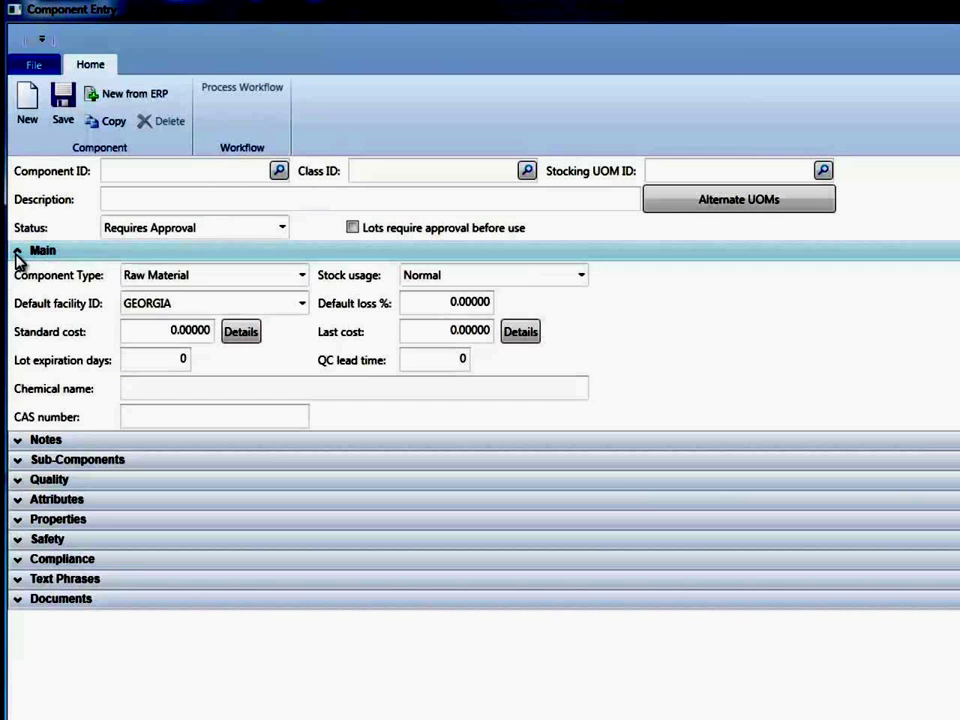
{"action": "left_click", "coordinate": [17, 253]}
{"action": "left_click", "coordinate": [19, 272]}
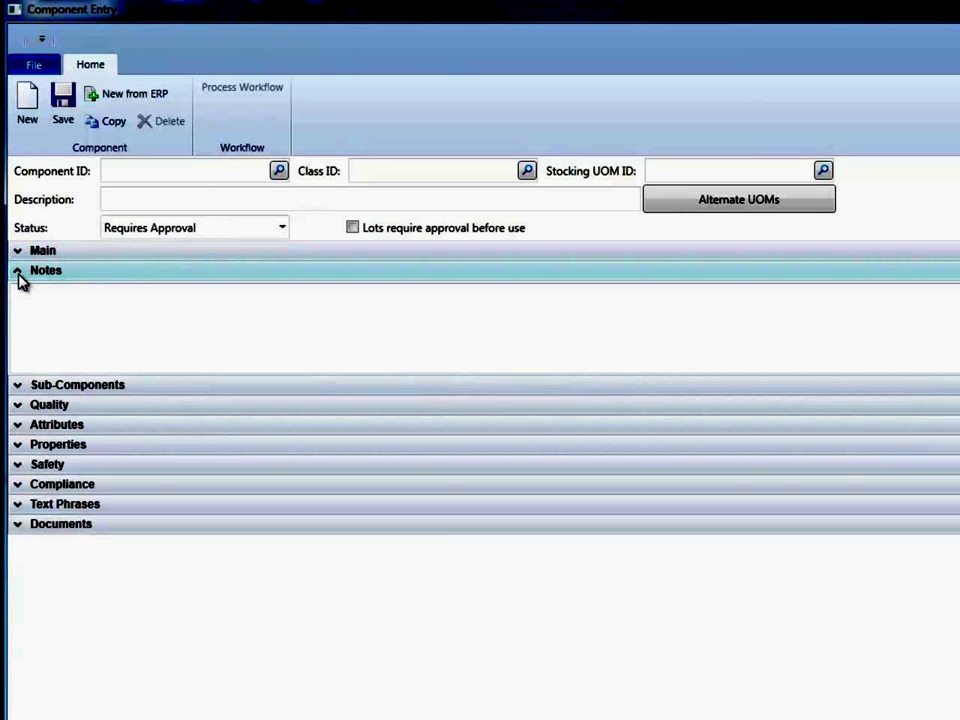
{"action": "left_click", "coordinate": [18, 276]}
{"action": "left_click", "coordinate": [18, 291]}
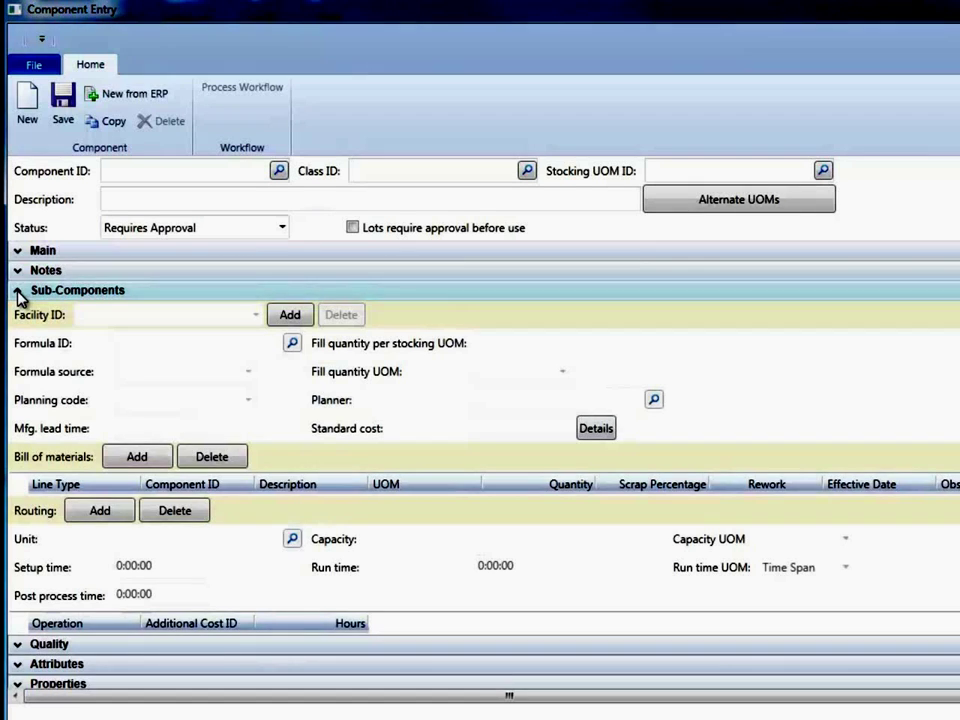
{"action": "left_click", "coordinate": [18, 291]}
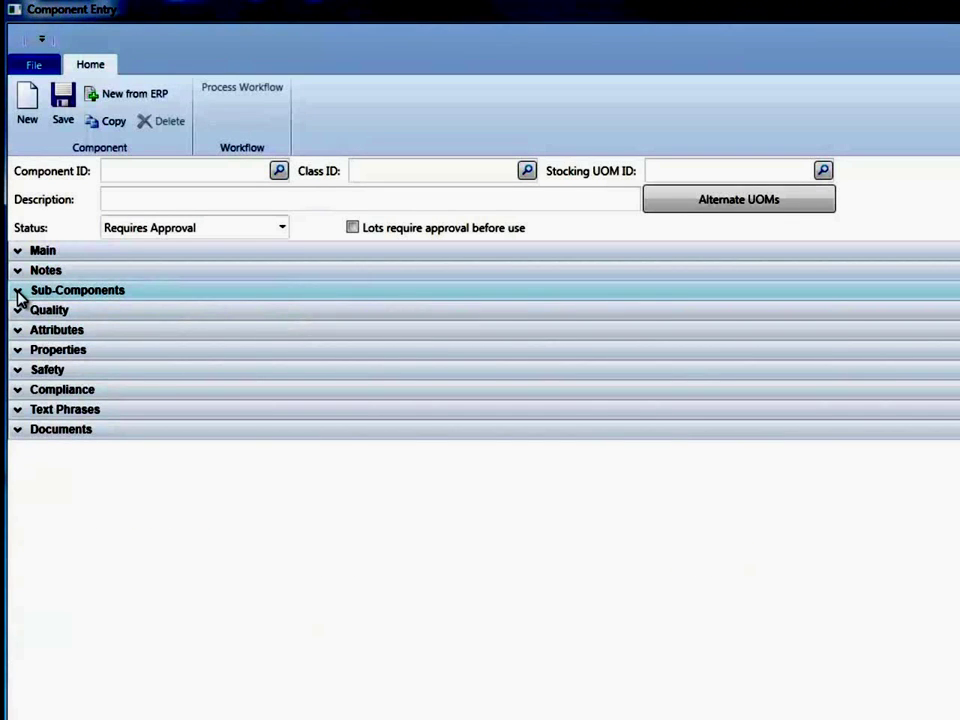
{"action": "left_click", "coordinate": [18, 311]}
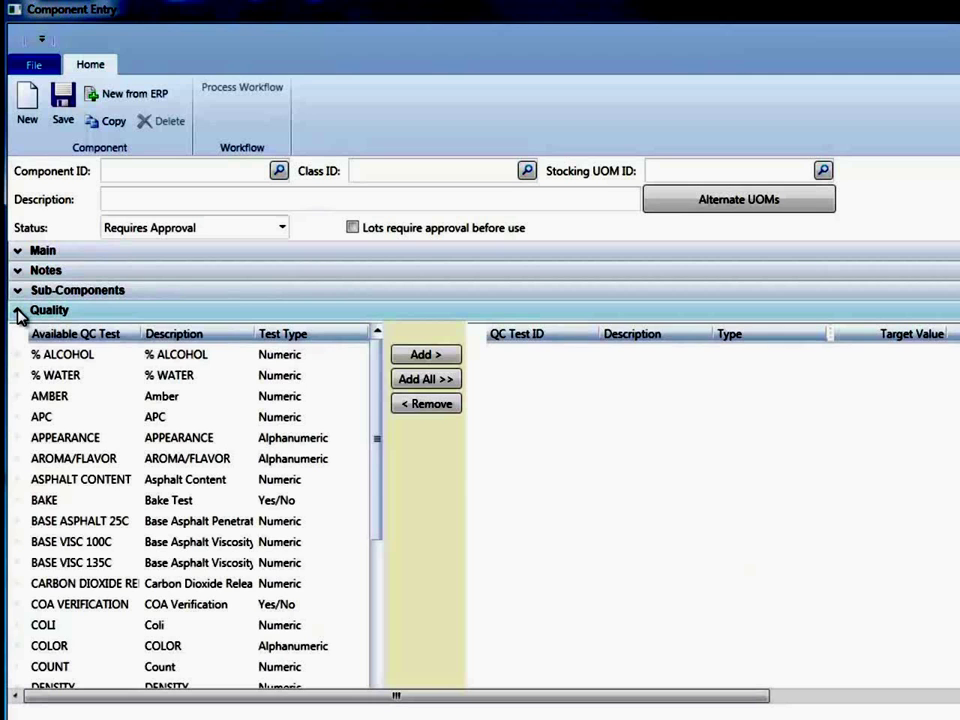
{"action": "left_click", "coordinate": [18, 312]}
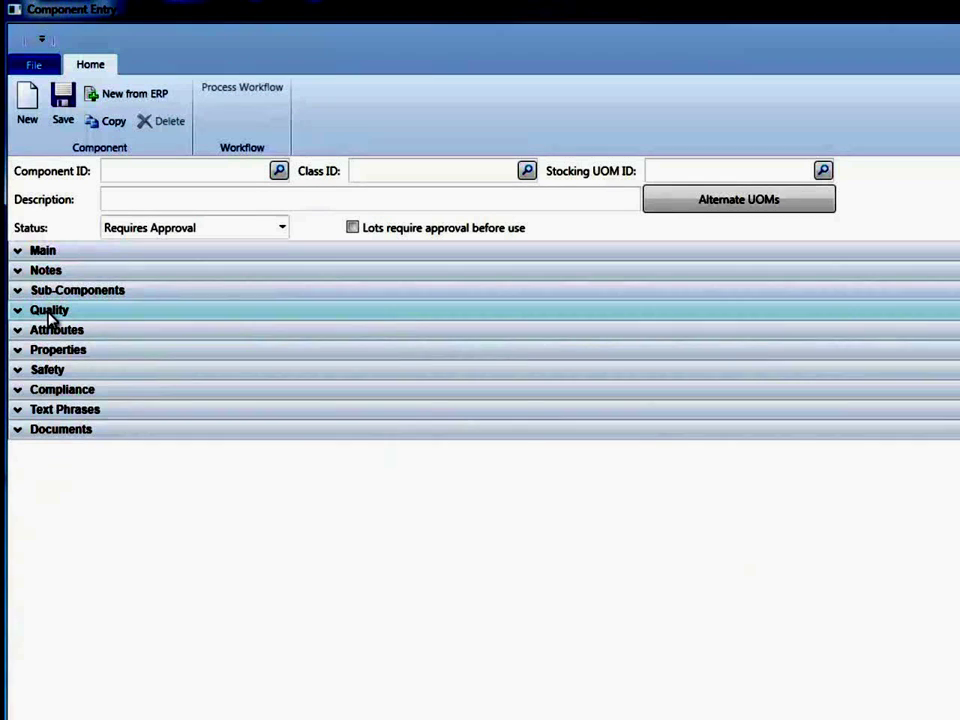
- Expand the Main and Quality sections together to view both at once, and collapse them again
{"action": "left_click", "coordinate": [21, 254]}
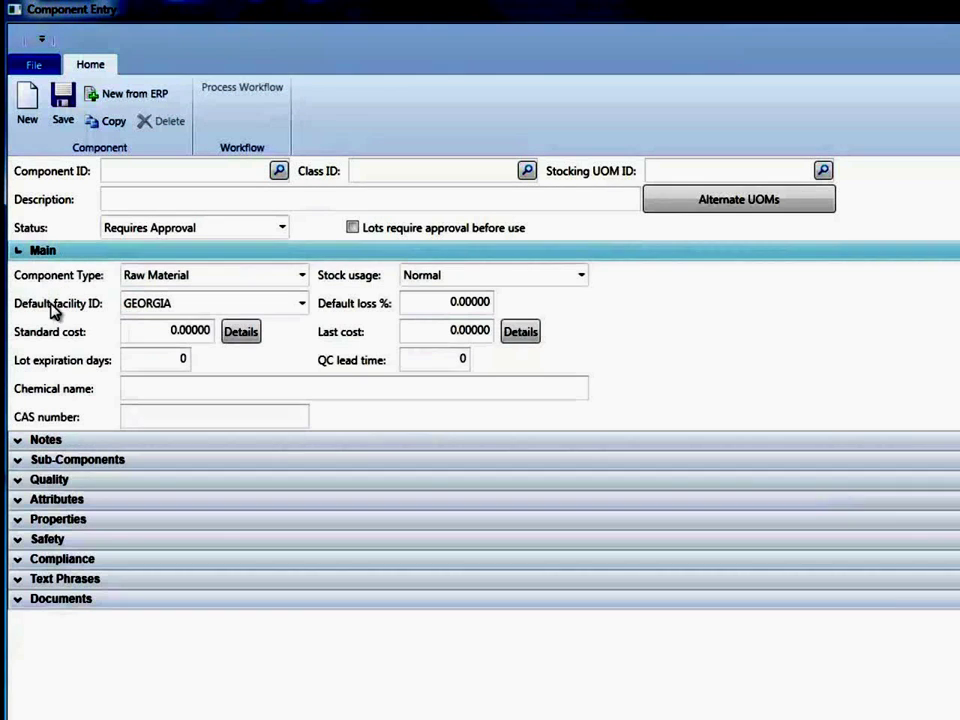
{"action": "left_click", "coordinate": [18, 482]}
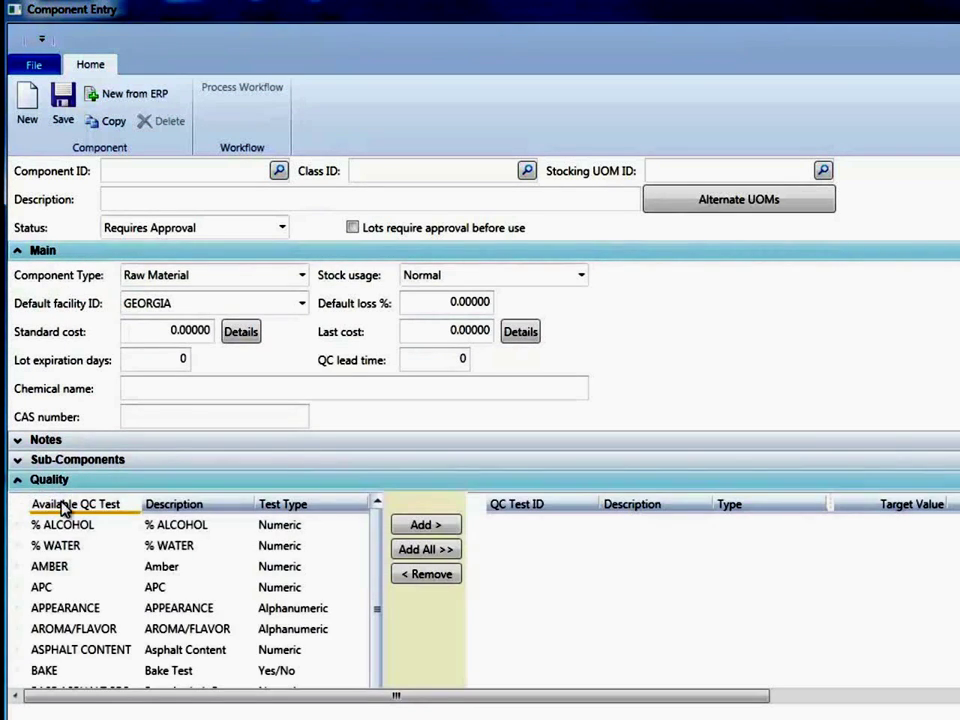
{"action": "left_click", "coordinate": [19, 483]}
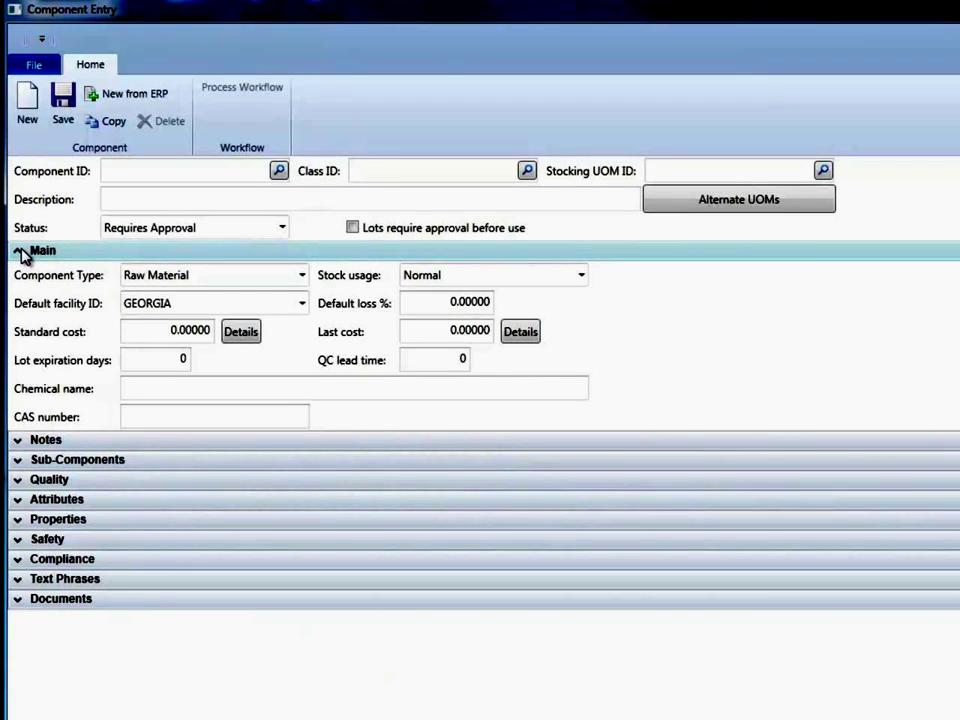
{"action": "left_click", "coordinate": [22, 253]}
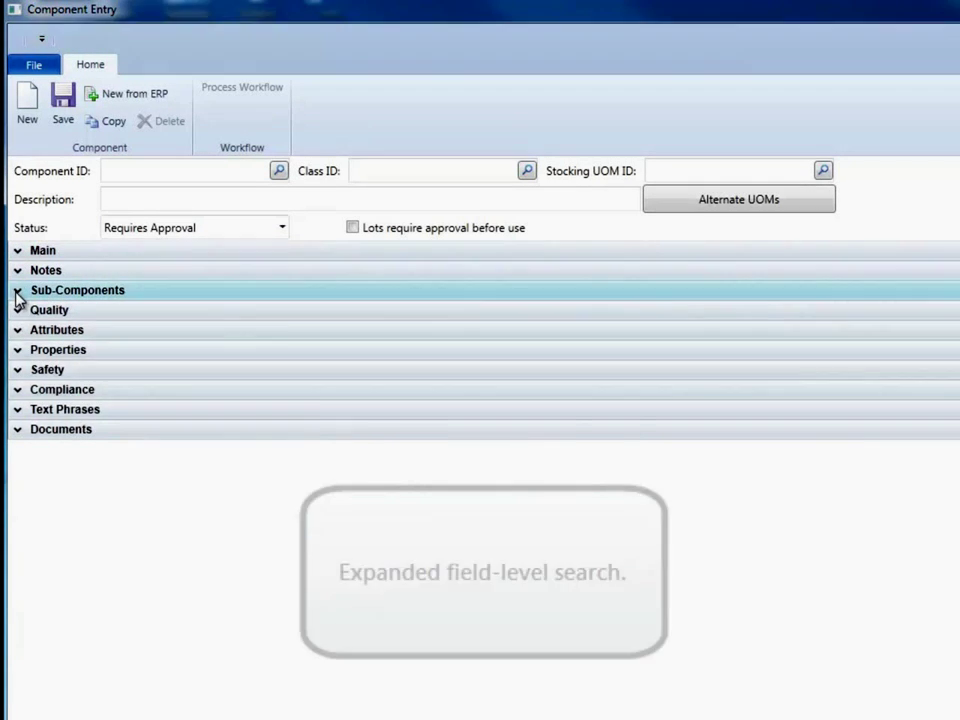
- Expand the Sub-Components section and load component DC-FG02 by its component ID
{"action": "left_click", "coordinate": [18, 290]}
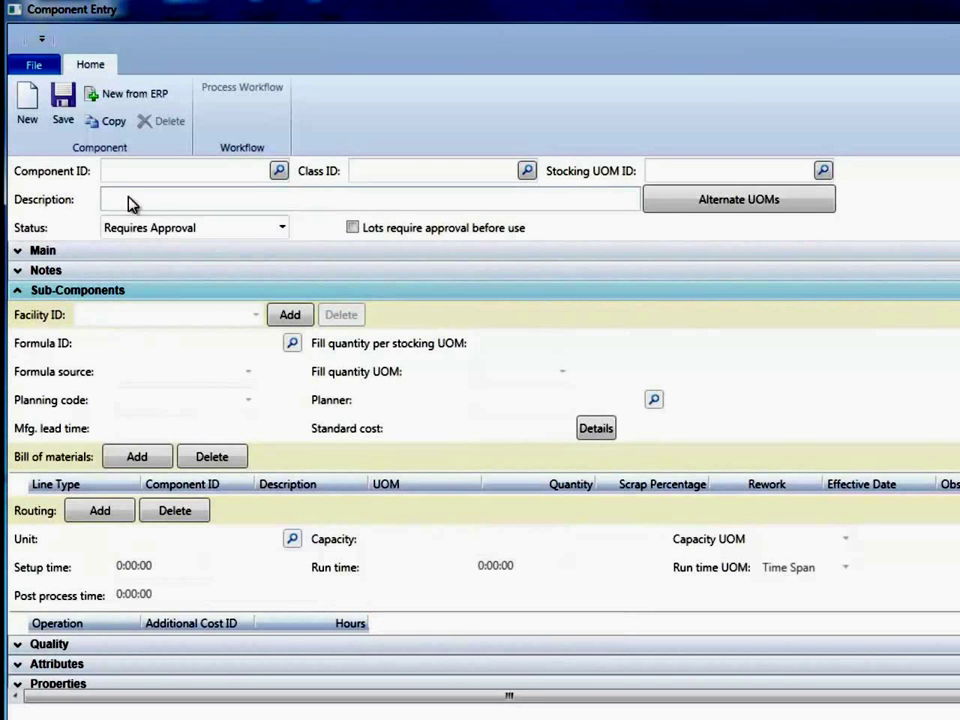
{"action": "type", "text": "DC-F"}
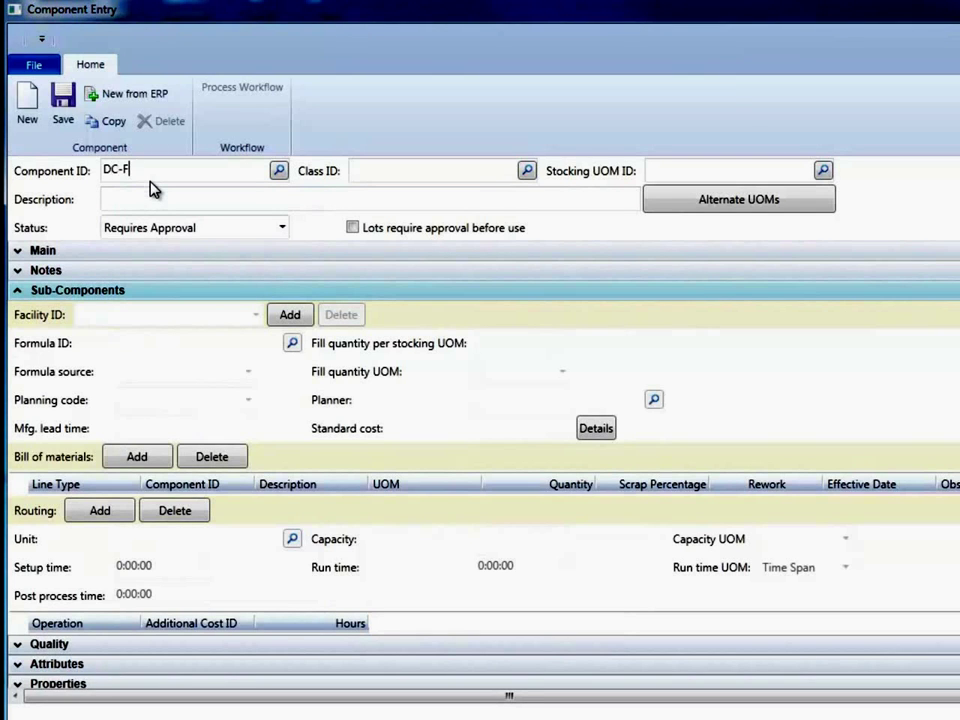
{"action": "type", "text": "G02"}
{"action": "key", "text": "Tab"}
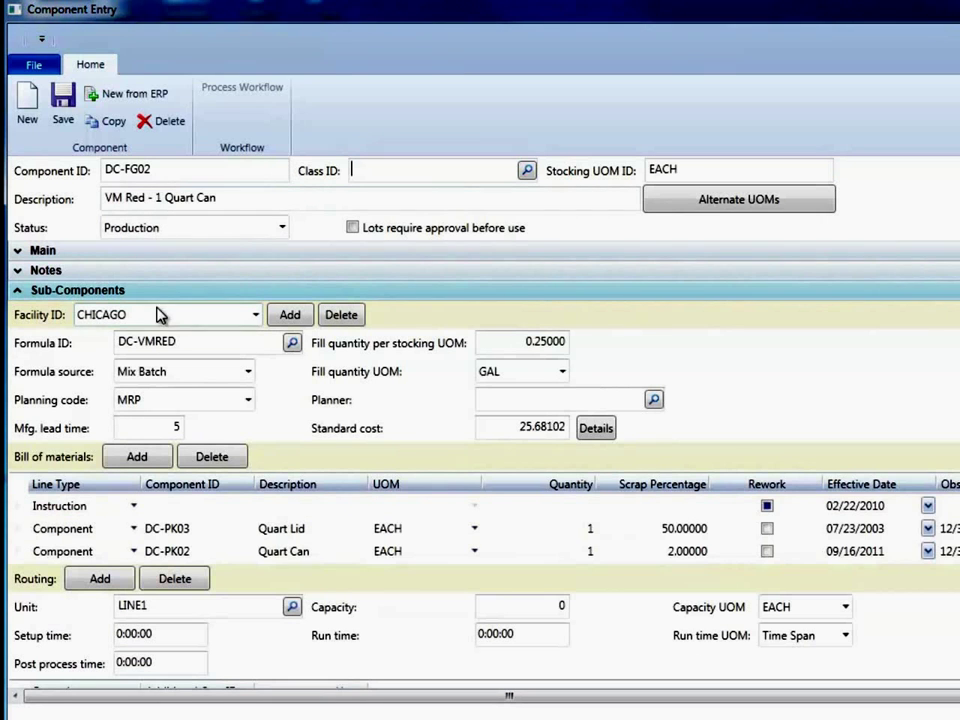
- Search for LID in the Quart Lid line's component ID, choose DC-PK03 from the matches, and collapse the Sub-Components section
{"action": "left_click_drag", "start_coordinate": [183, 562], "coordinate": [180, 538]}
{"action": "left_click", "coordinate": [180, 528]}
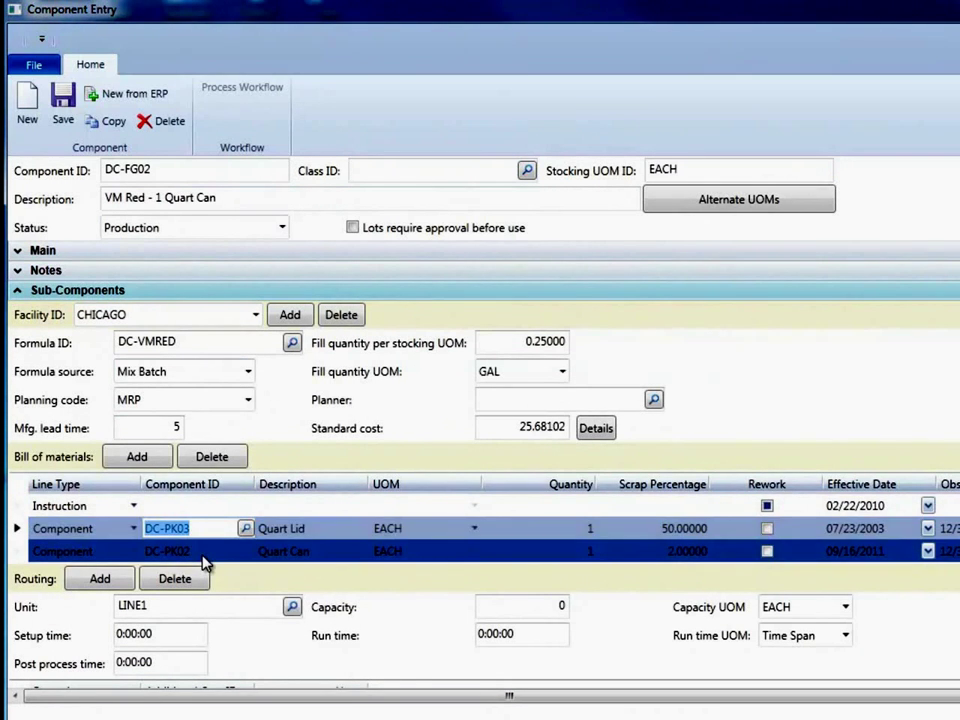
{"action": "left_click", "coordinate": [203, 526]}
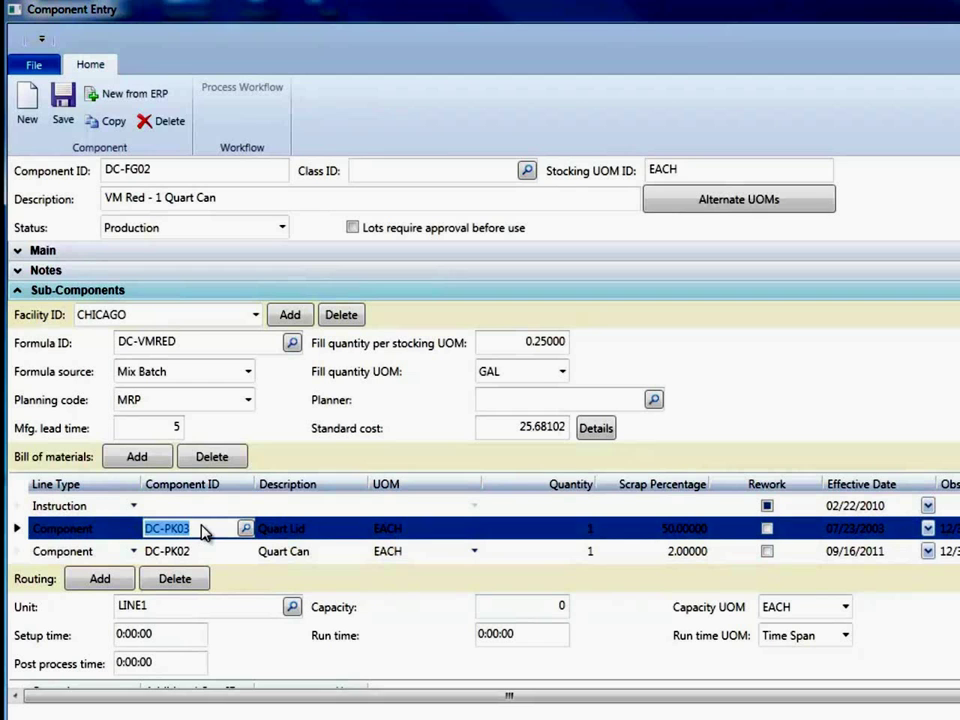
{"action": "left_click", "coordinate": [236, 551], "text": "shift"}
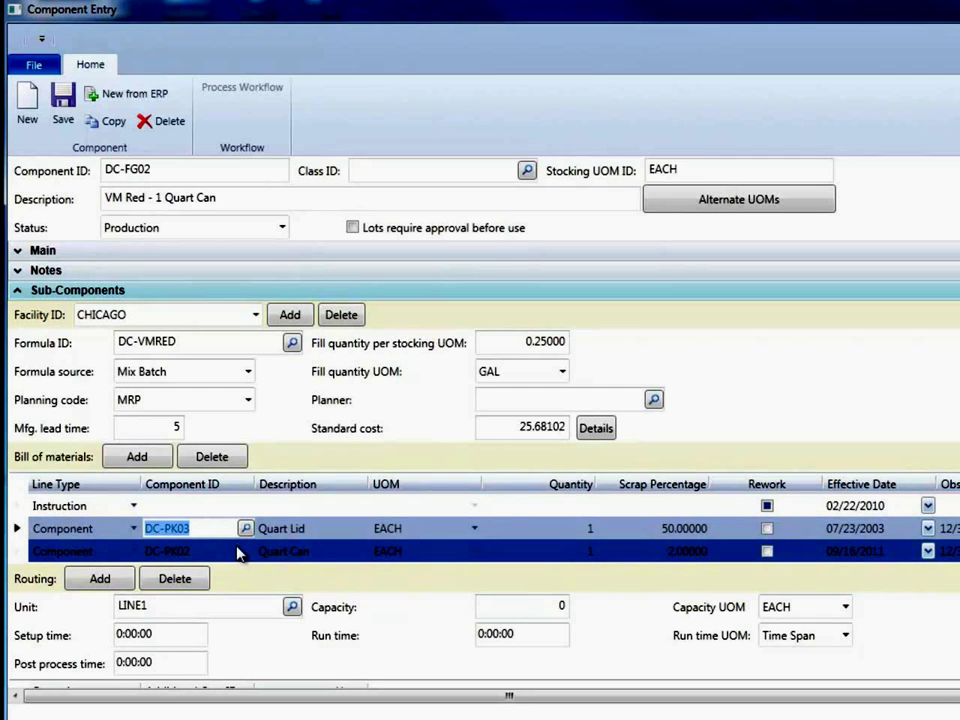
{"action": "type", "text": "LID"}
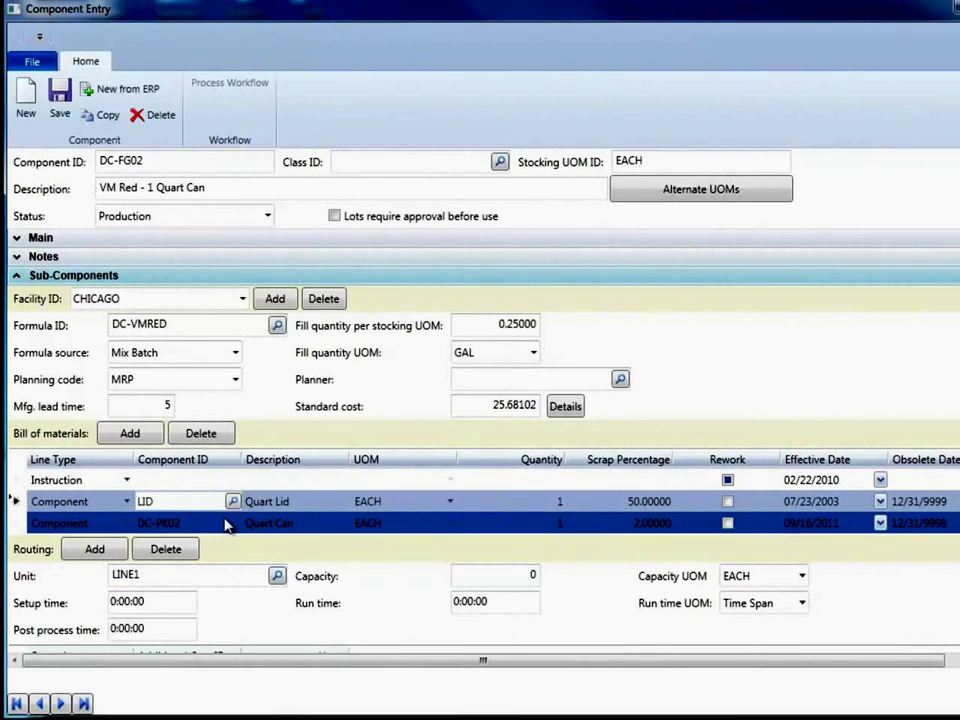
{"action": "key", "text": "Return"}
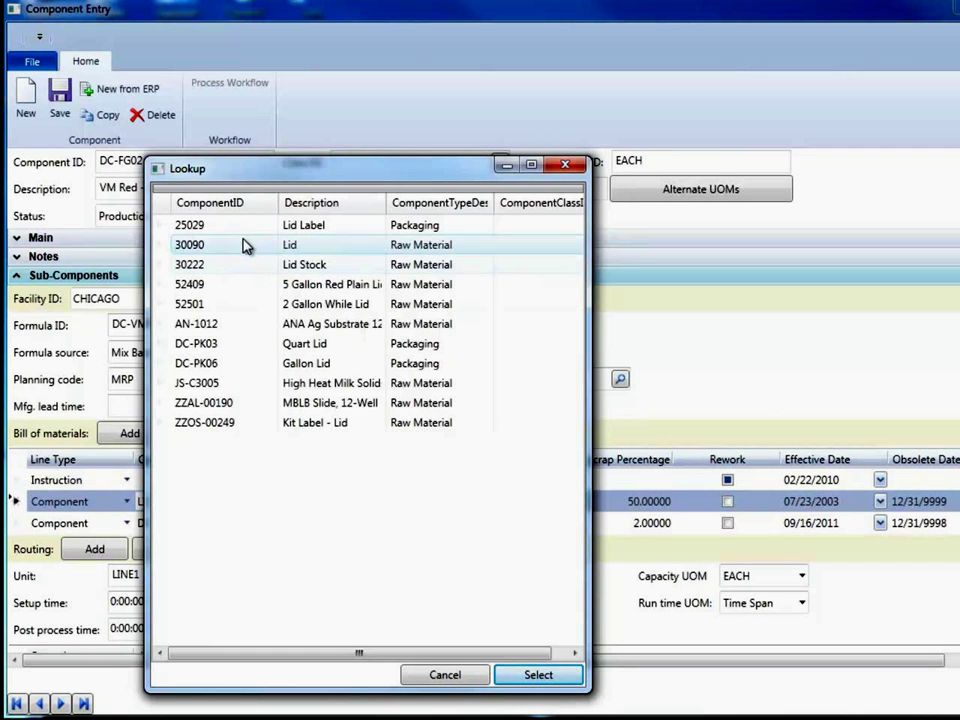
{"action": "double_click", "coordinate": [210, 345]}
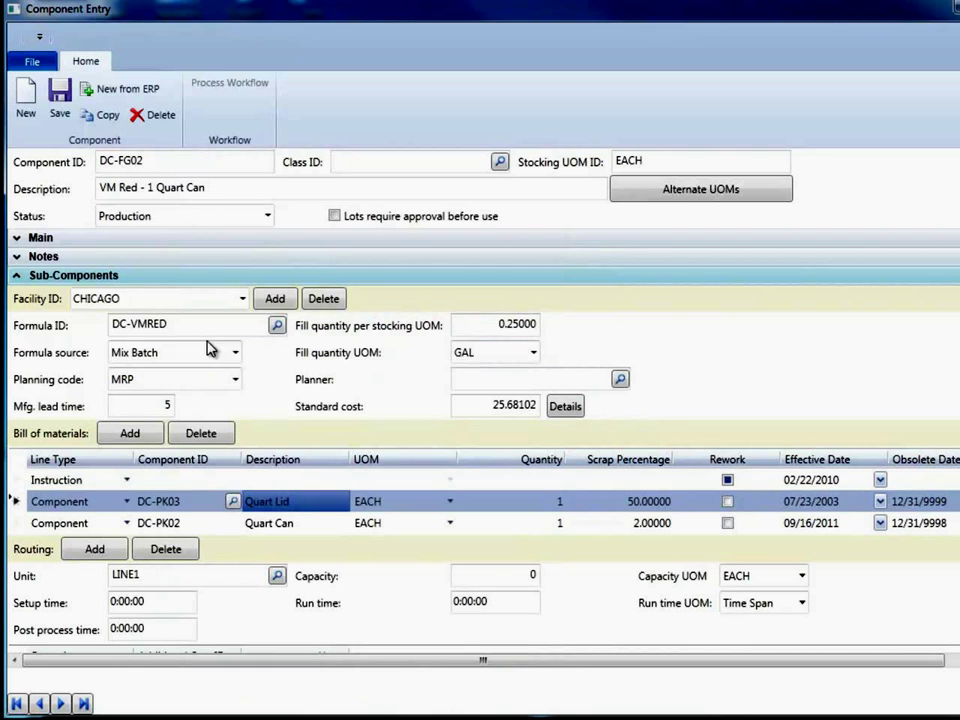
{"action": "left_click", "coordinate": [193, 508]}
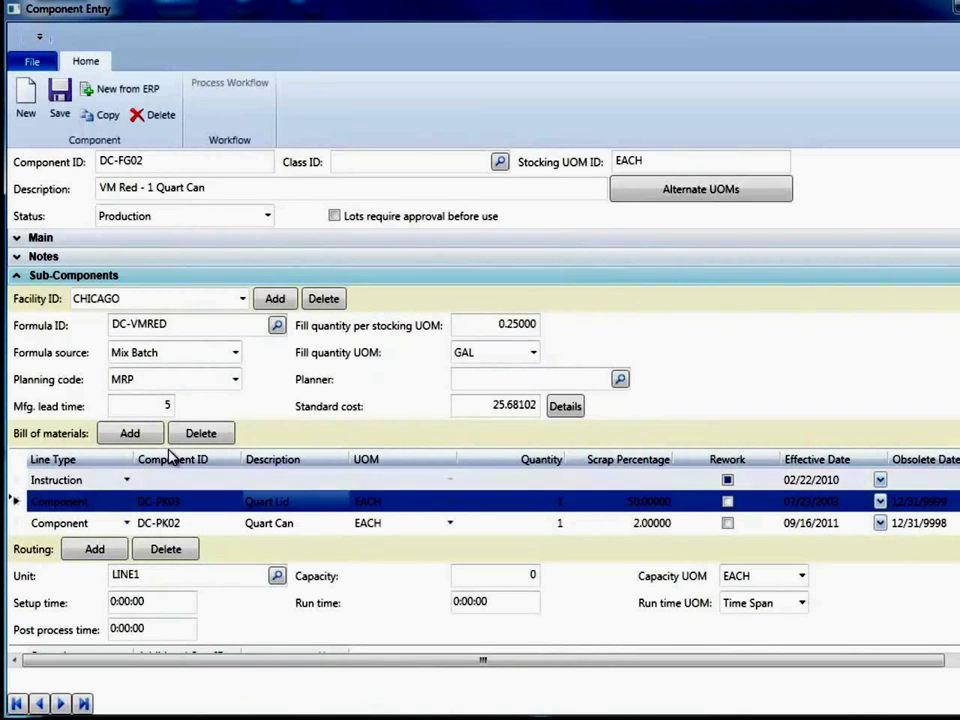
{"action": "left_click", "coordinate": [18, 277]}
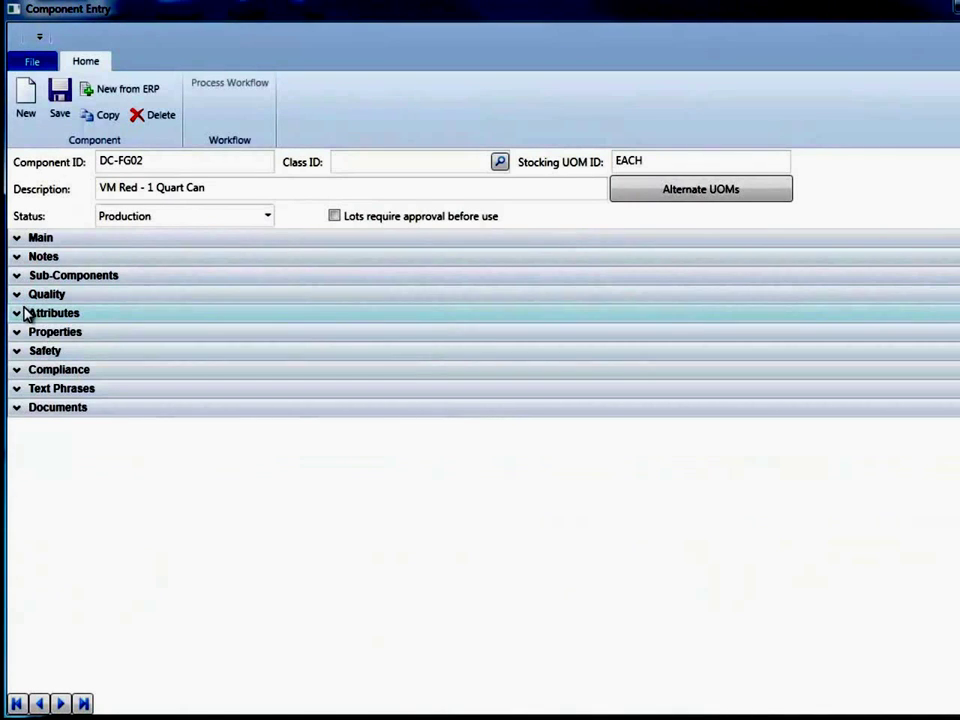
- Expand the Quality section and move the APC test to the first row of the component's assigned QC tests
{"action": "left_click", "coordinate": [17, 295]}
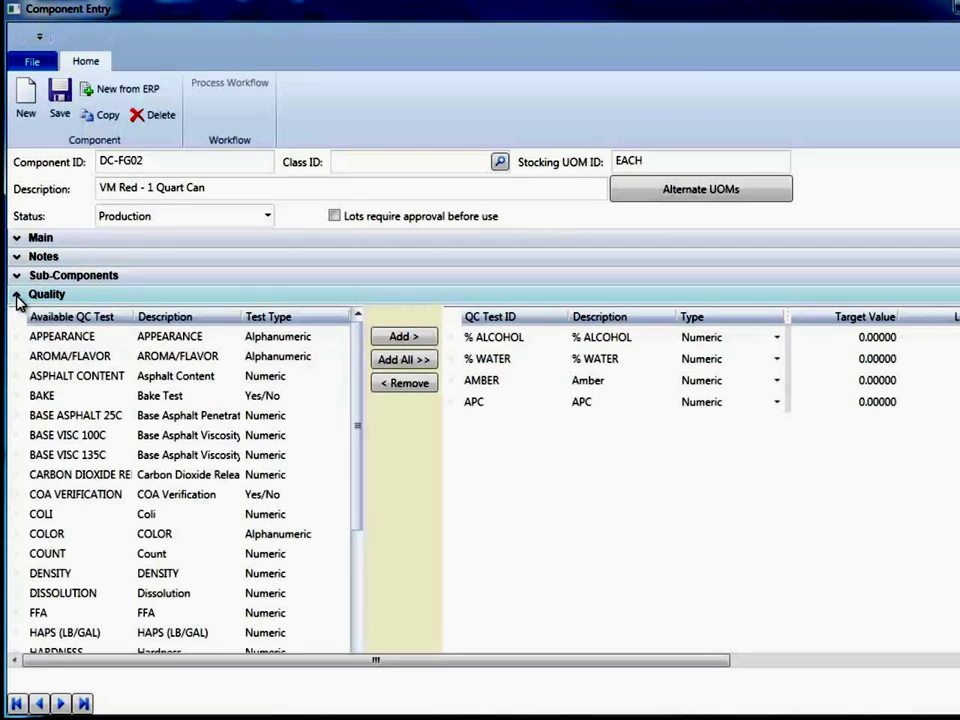
{"action": "left_click", "coordinate": [584, 374]}
{"action": "left_click", "coordinate": [566, 402]}
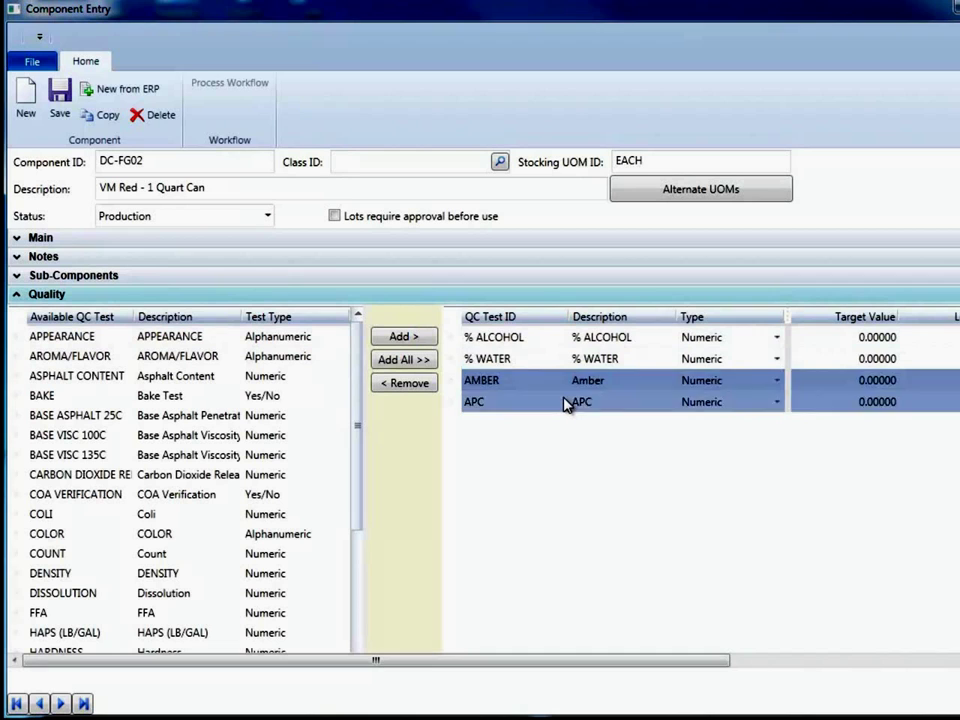
{"action": "left_click", "coordinate": [601, 359]}
{"action": "left_click", "coordinate": [595, 342]}
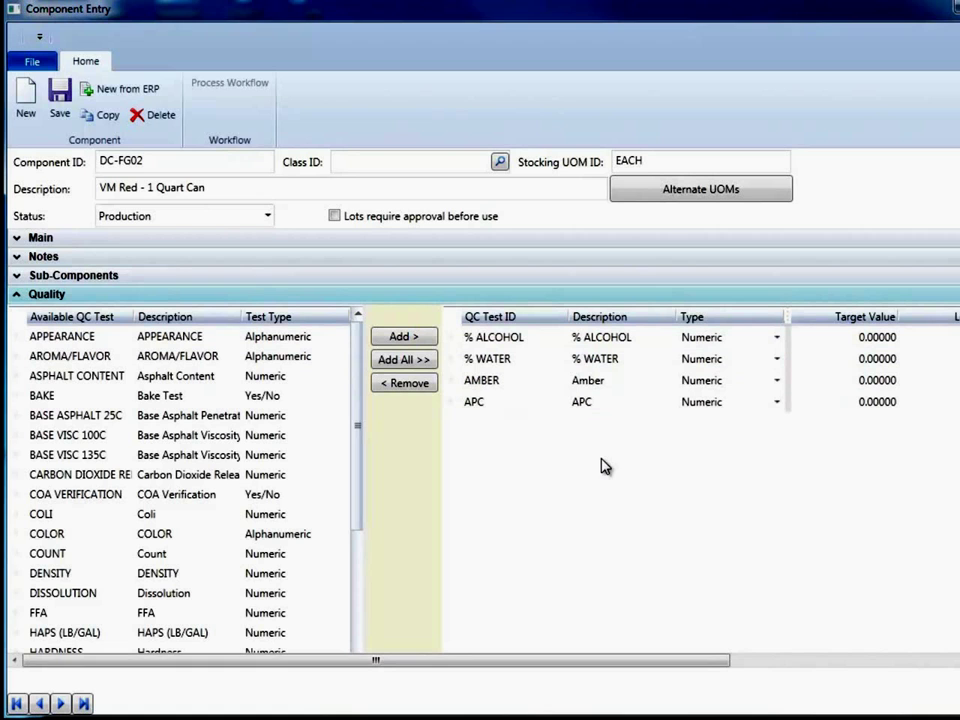
{"action": "left_click", "coordinate": [449, 410]}
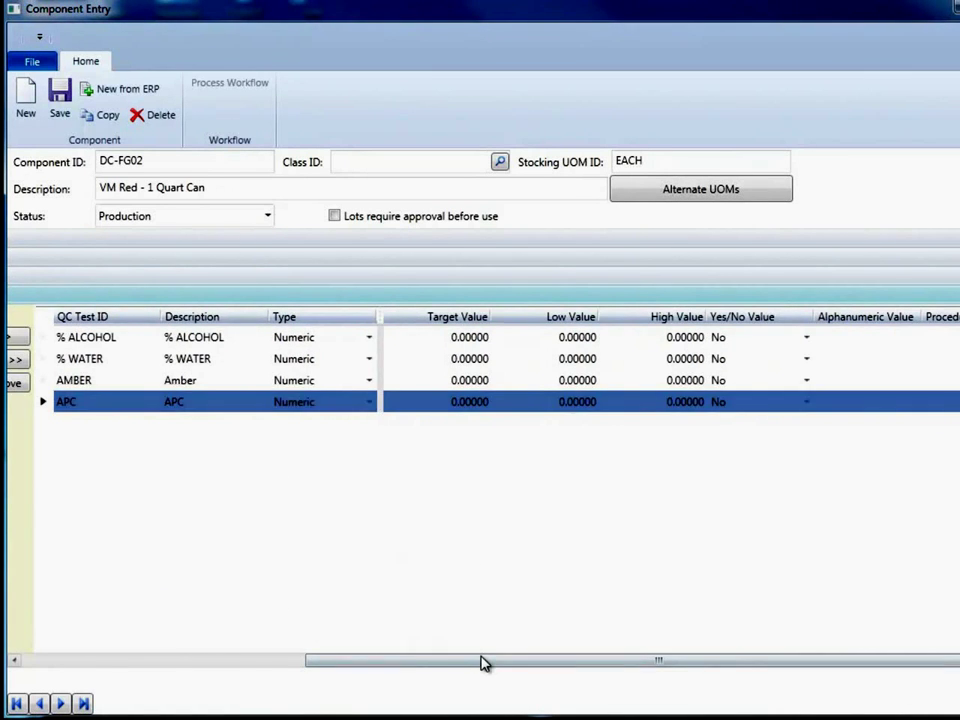
{"action": "left_click_drag", "start_coordinate": [481, 662], "coordinate": [274, 662]}
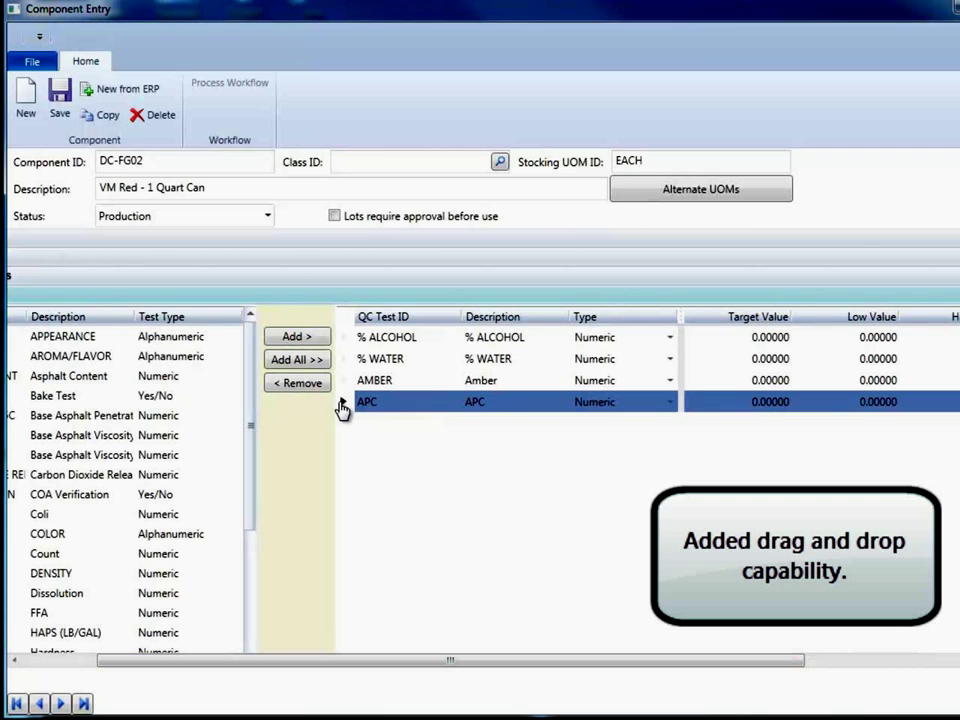
{"action": "left_click_drag", "start_coordinate": [340, 400], "coordinate": [506, 350]}
{"action": "left_click", "coordinate": [508, 402]}
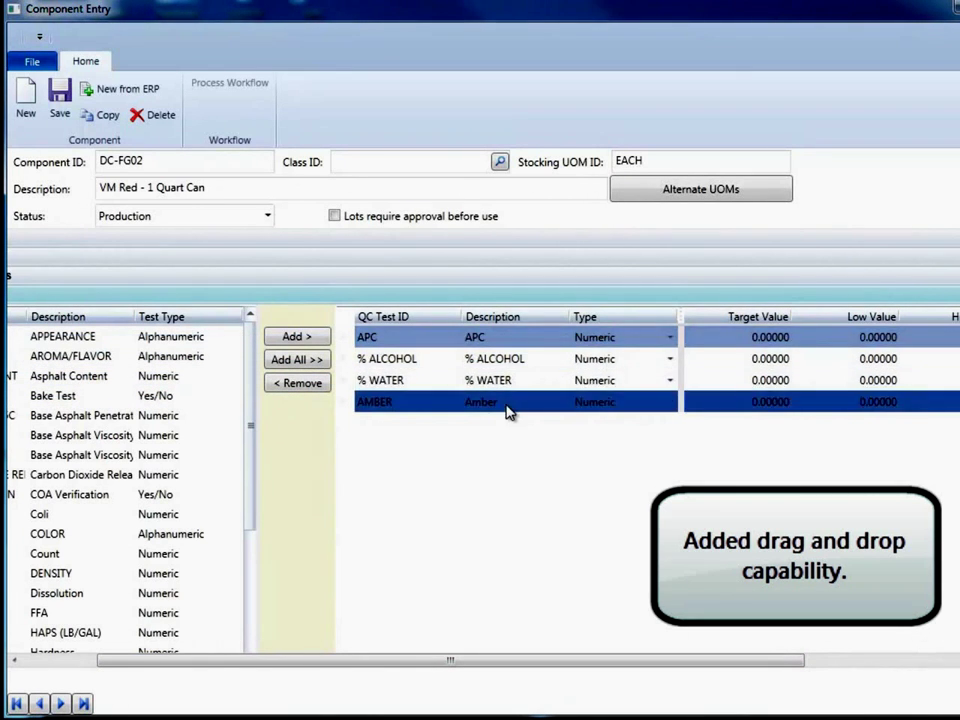
- Move the % WATER test to the first row of the assigned QC tests and collapse the Quality section
{"action": "left_click", "coordinate": [375, 337]}
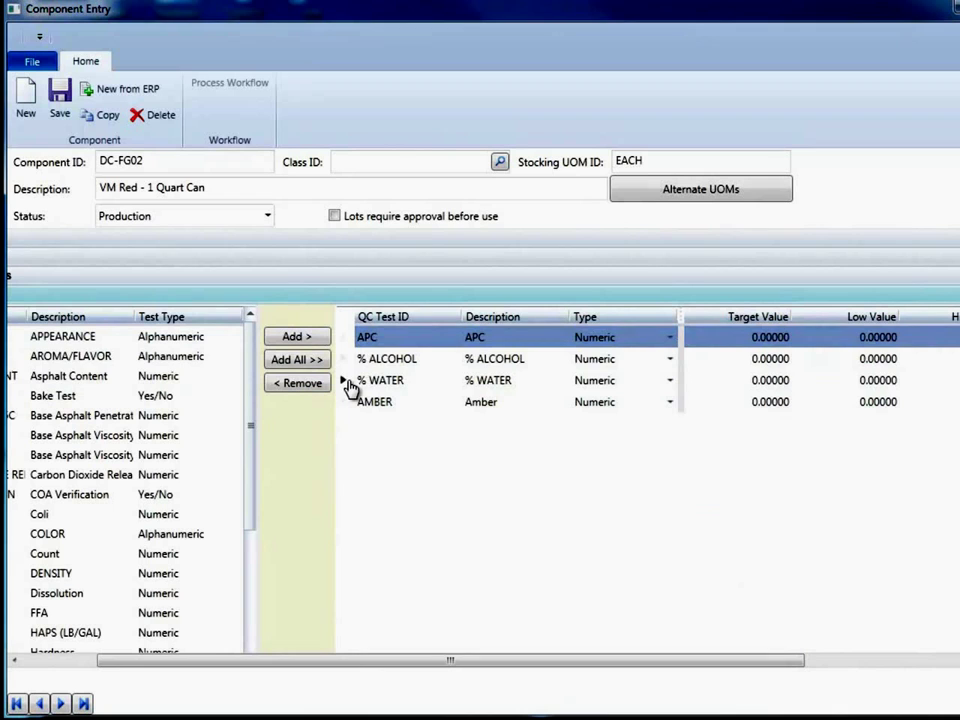
{"action": "left_click_drag", "start_coordinate": [343, 381], "coordinate": [541, 352]}
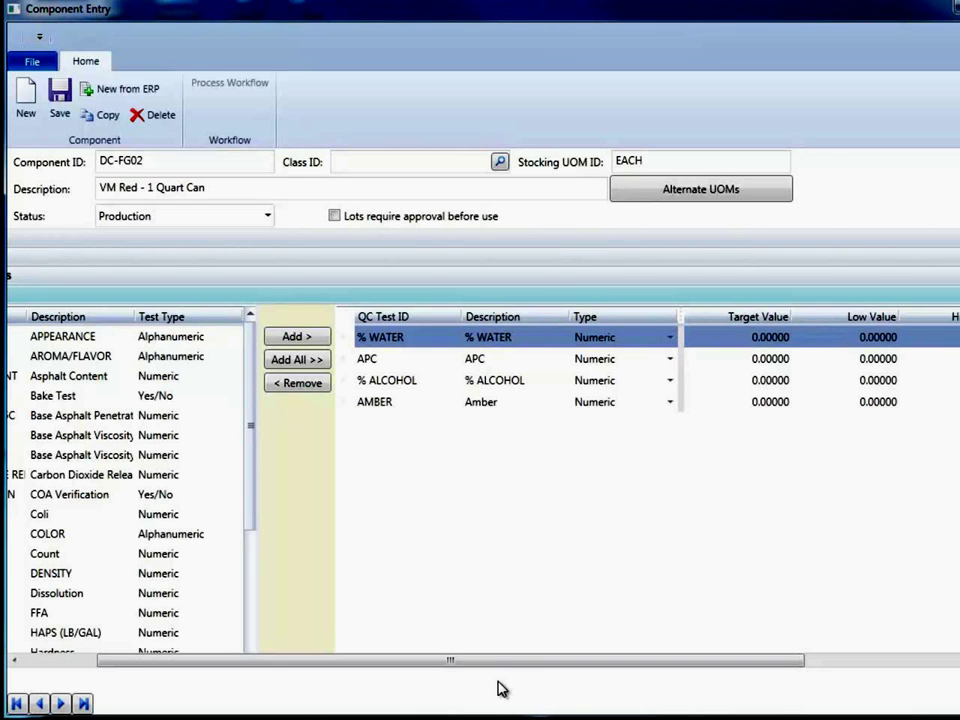
{"action": "left_click_drag", "start_coordinate": [499, 662], "coordinate": [320, 650]}
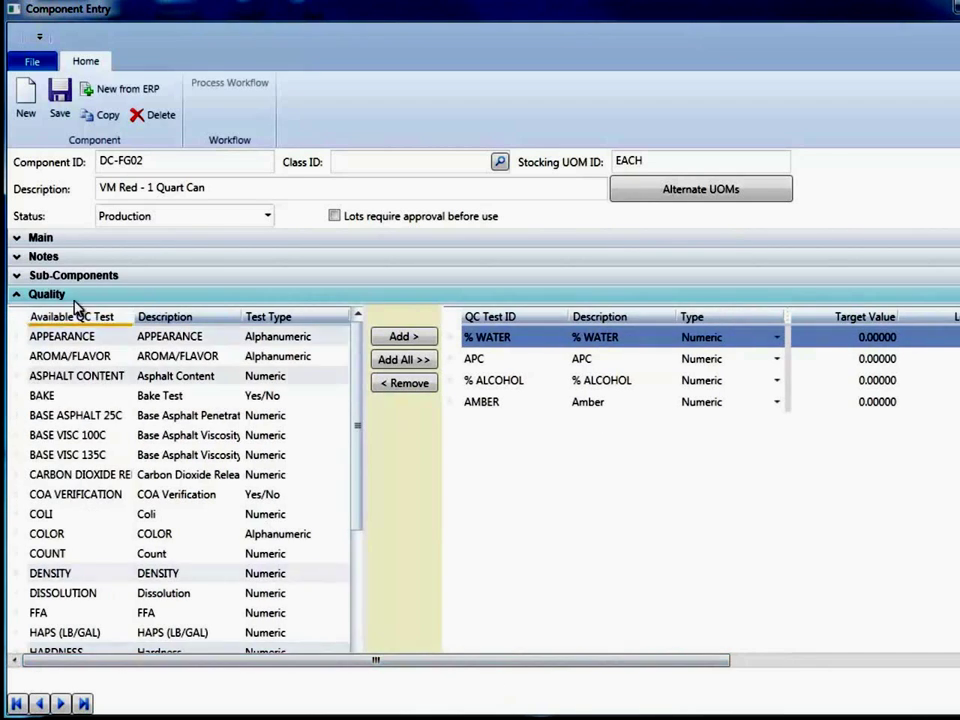
{"action": "left_click", "coordinate": [18, 294]}
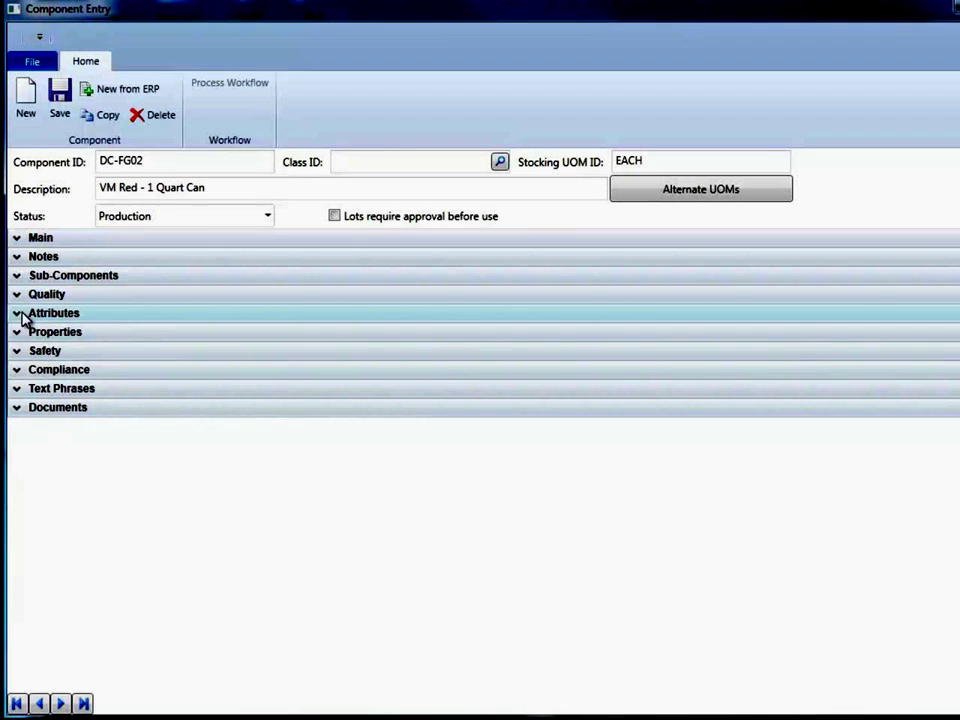
- Review the bill of materials in the Sub-Components section and the assigned QC tests in the Quality section
{"action": "left_click", "coordinate": [18, 278]}
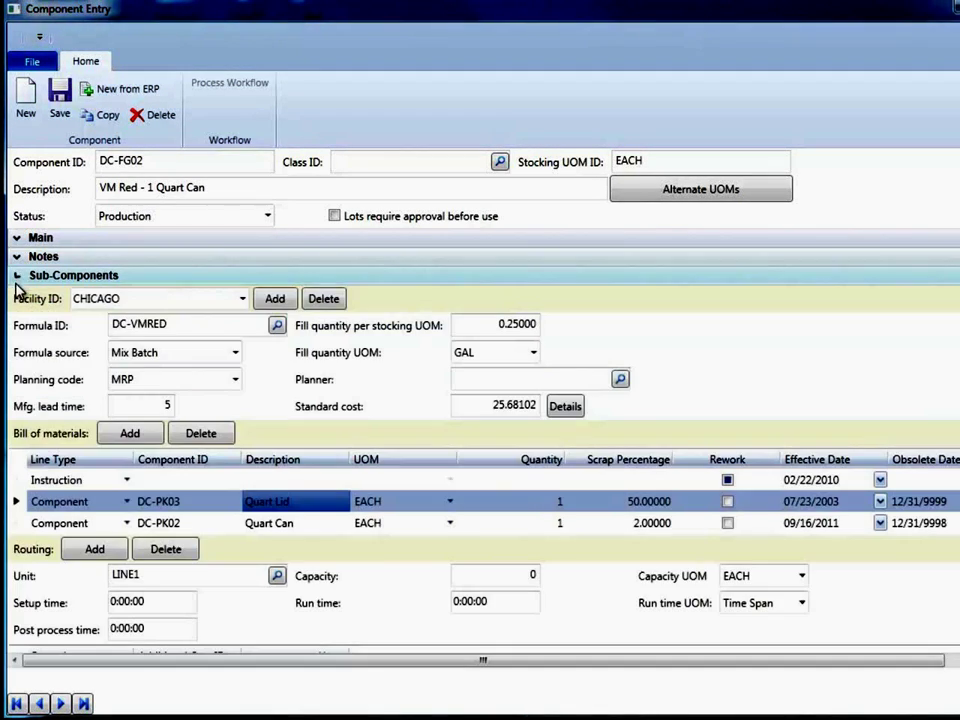
{"action": "left_click", "coordinate": [172, 502]}
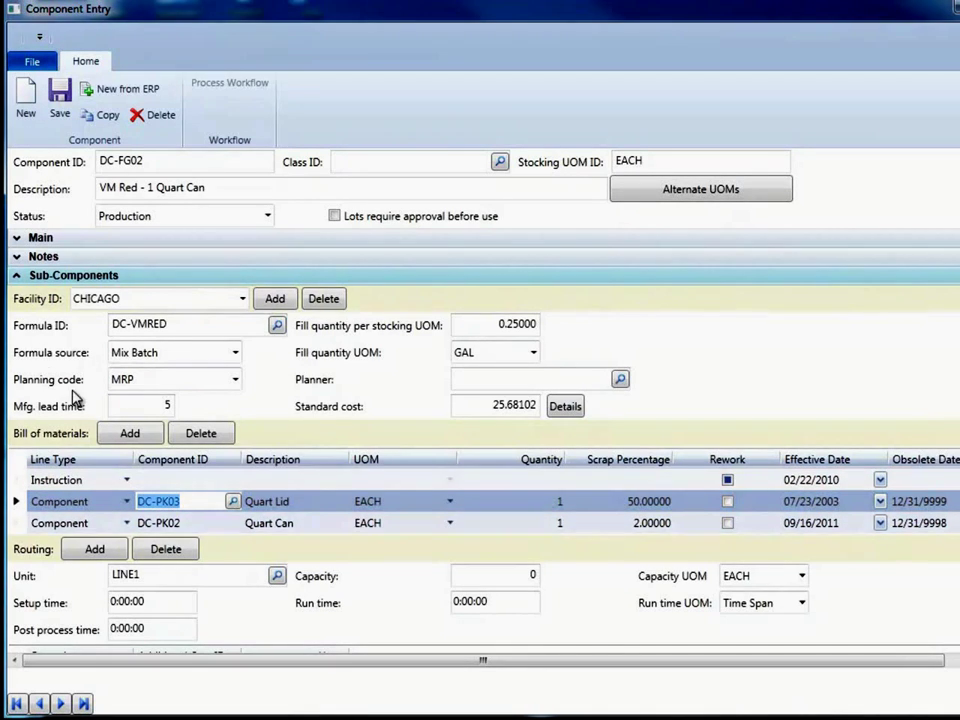
{"action": "left_click", "coordinate": [18, 281]}
{"action": "left_click", "coordinate": [18, 278]}
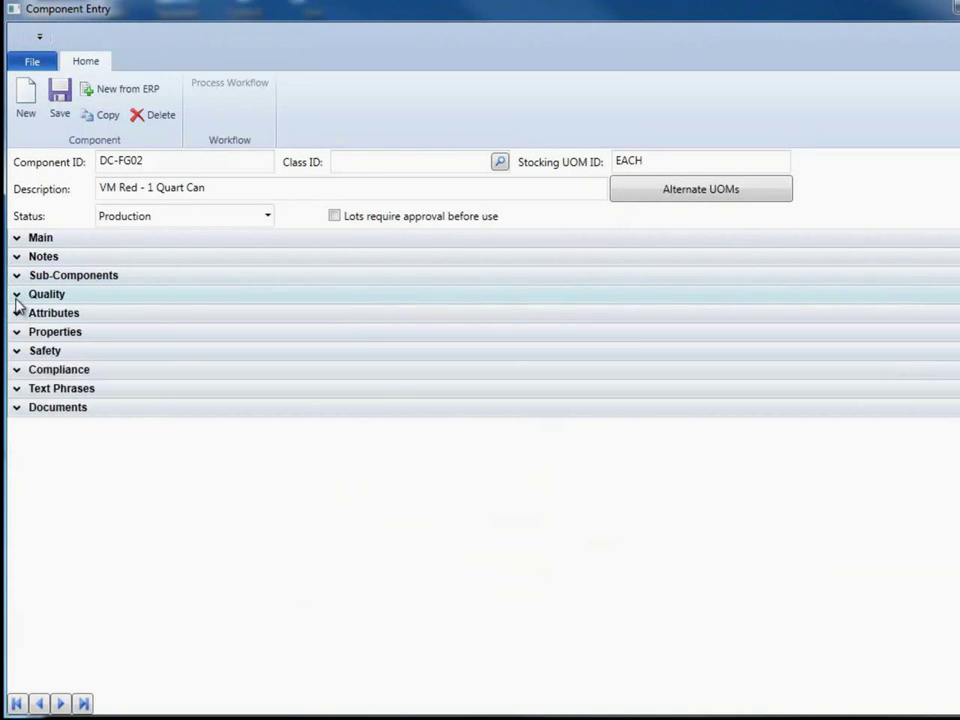
{"action": "left_click", "coordinate": [18, 296]}
{"action": "left_click", "coordinate": [717, 403]}
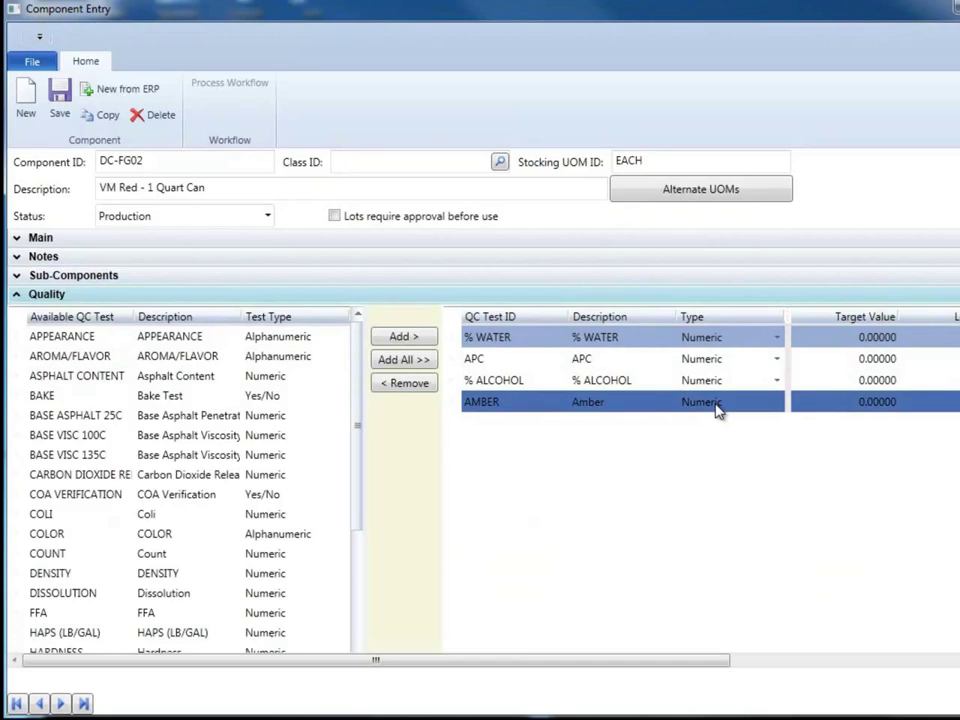